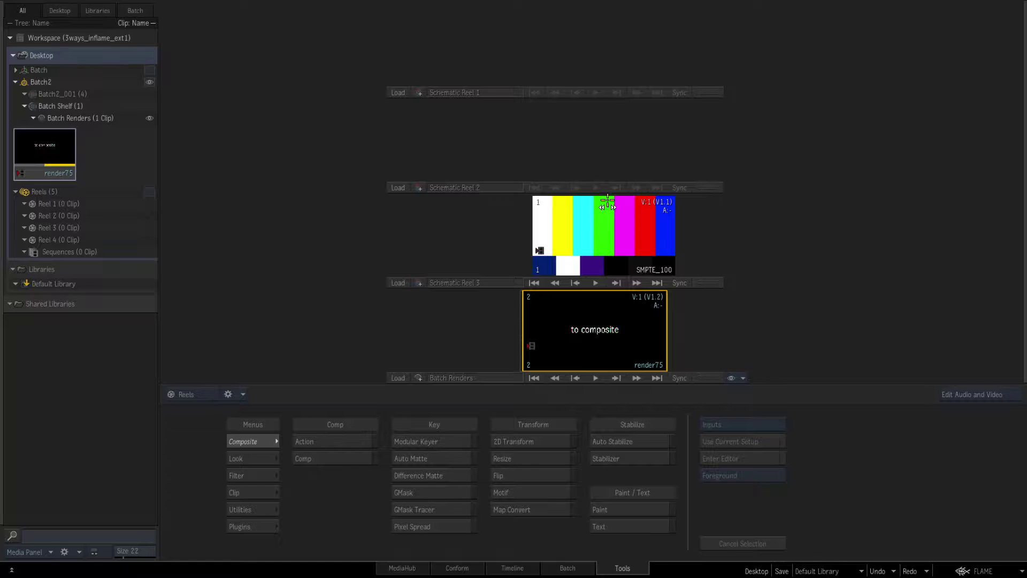
Show the Batch group and use Comp with GRADIENT as front, RED as back and TEXT as matte, rendering beside TEXT
left_click(23, 68)
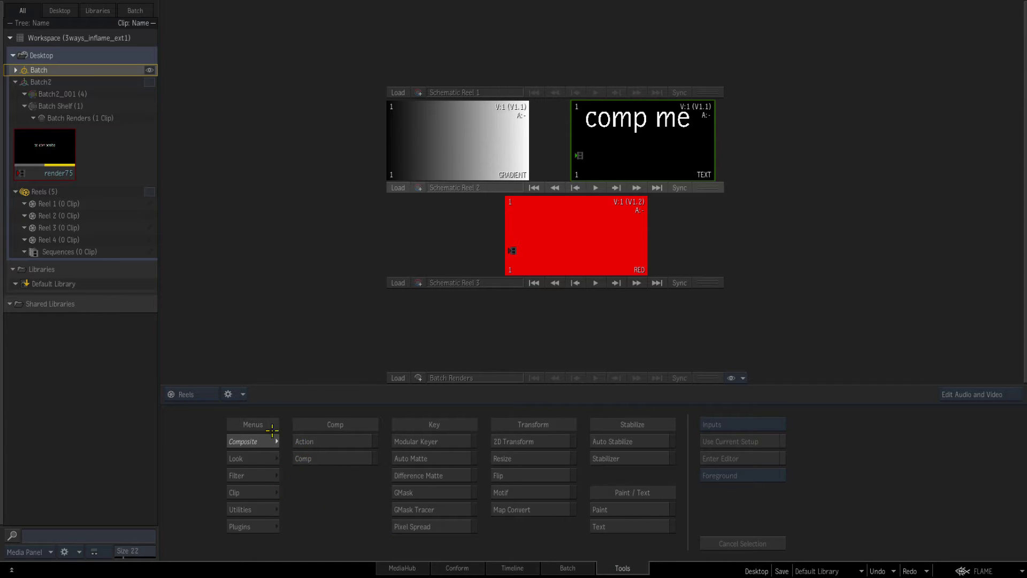
left_click(310, 459)
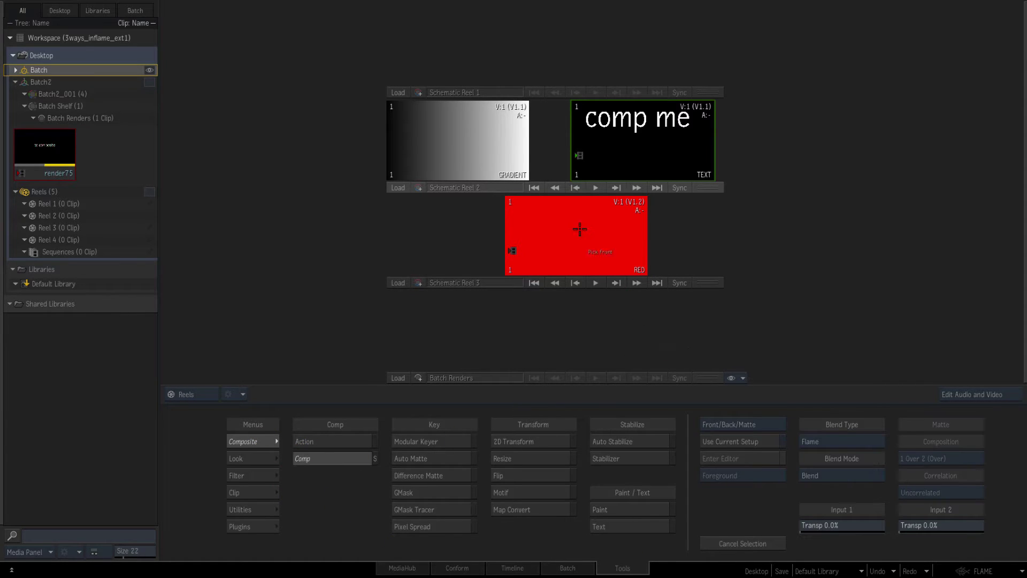
left_click(466, 115)
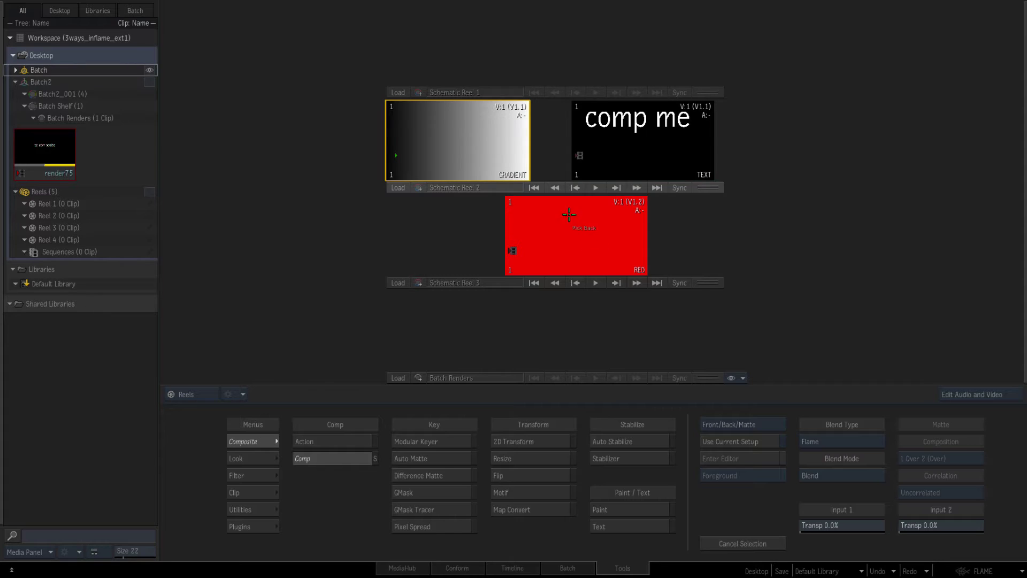
left_click(571, 214)
left_click(614, 118)
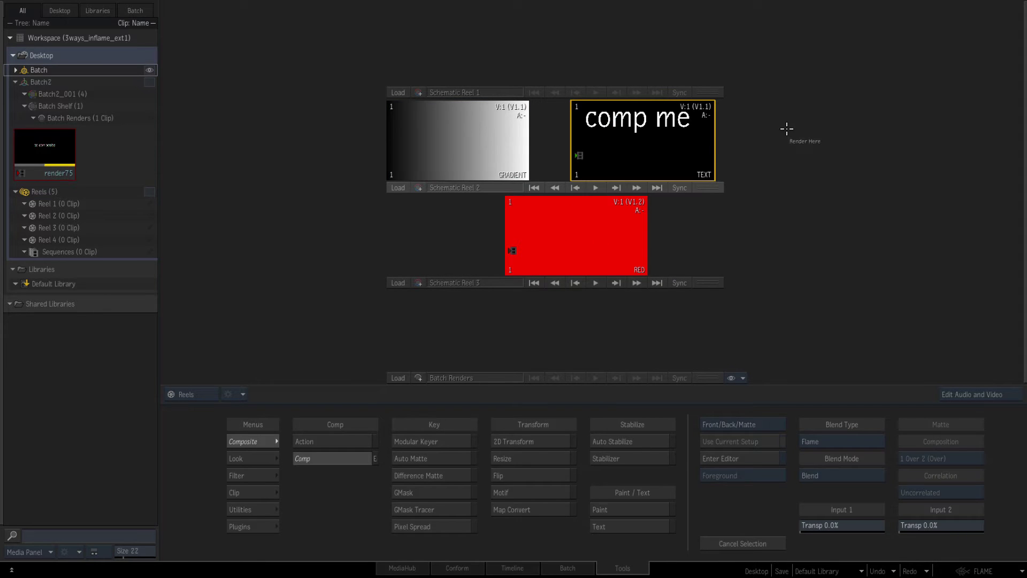
left_click(784, 140)
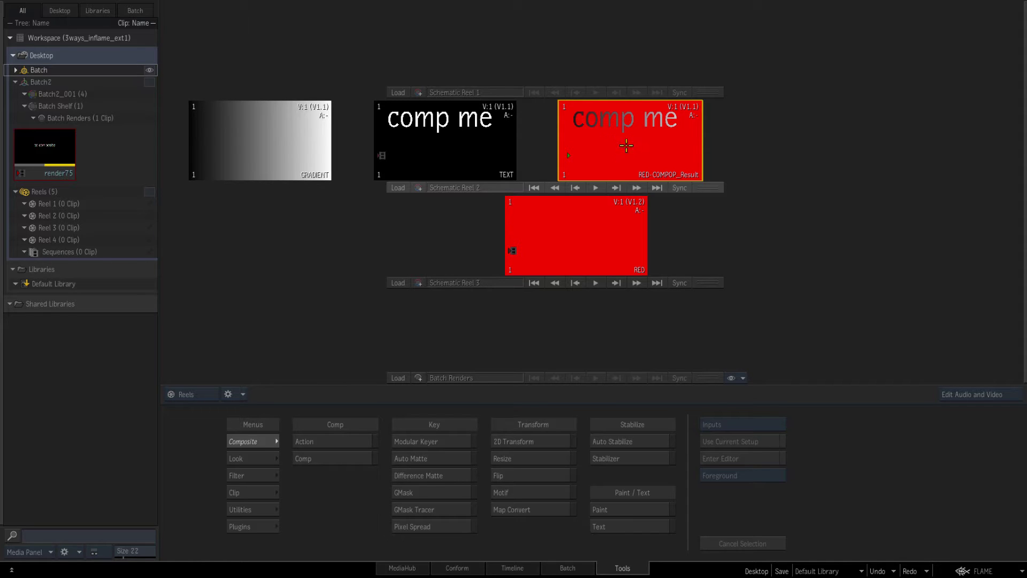
Delete the composite result clip from Schematic Reel 2 and recentre the reel on the GRADIENT and TEXT clips
left_click_drag(648, 143, 770, 576)
left_click_drag(454, 133, 615, 188)
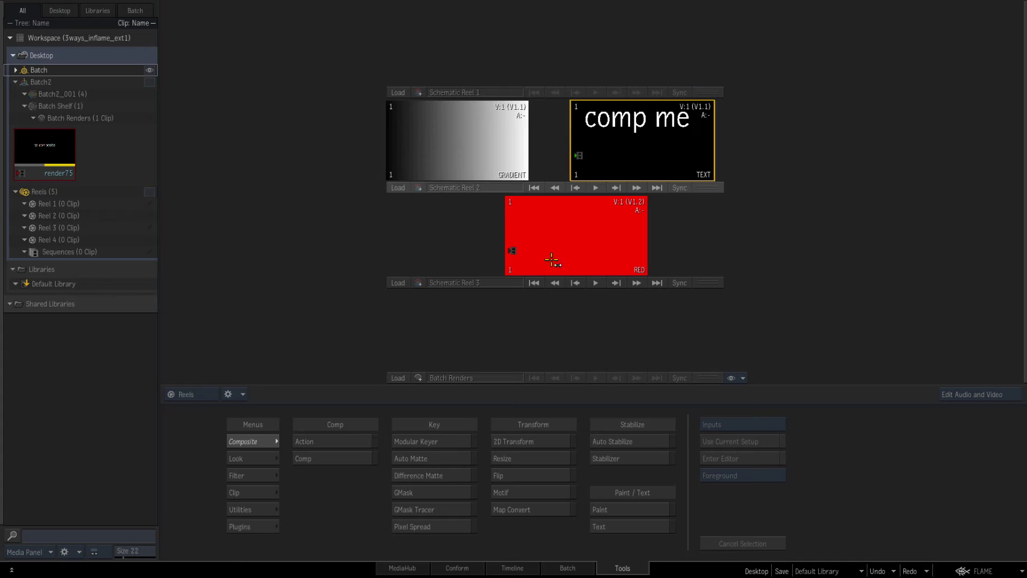
Open the RED clip in the timeline, layering GRADIENT on track V1.2 with the TEXT clip as its matte
left_click(511, 566)
right_click(565, 195)
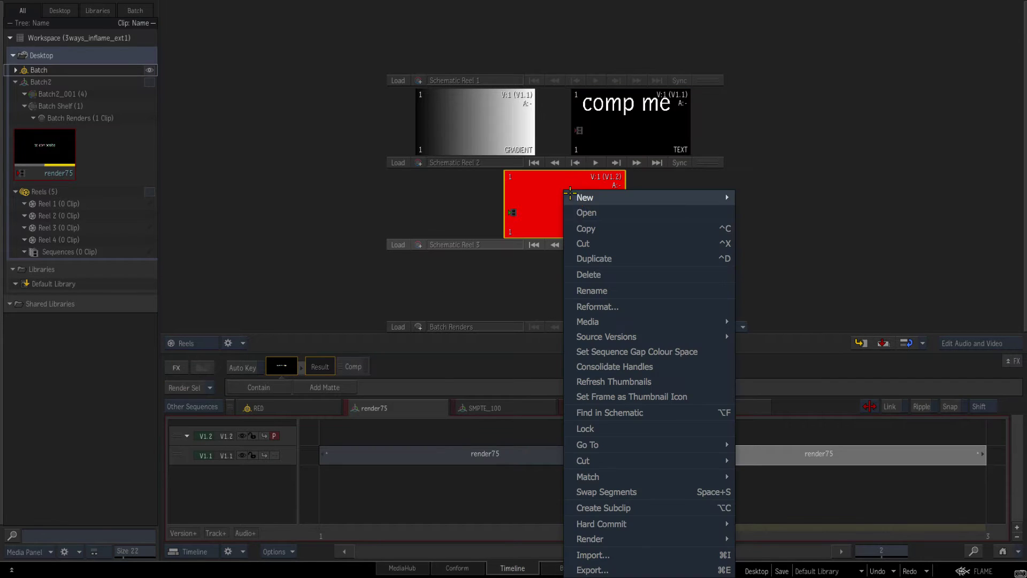
left_click(578, 208)
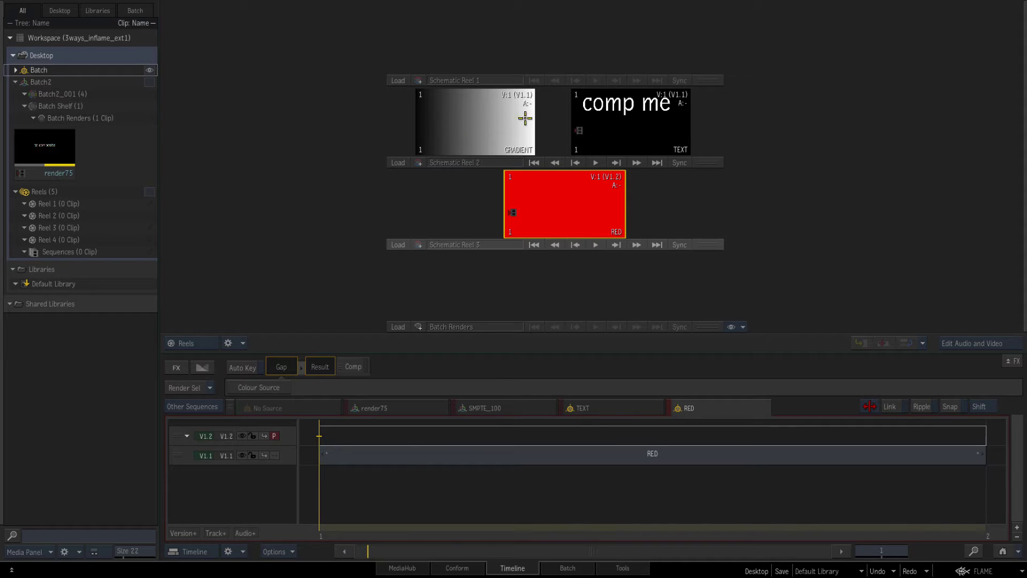
left_click_drag(487, 124, 338, 440)
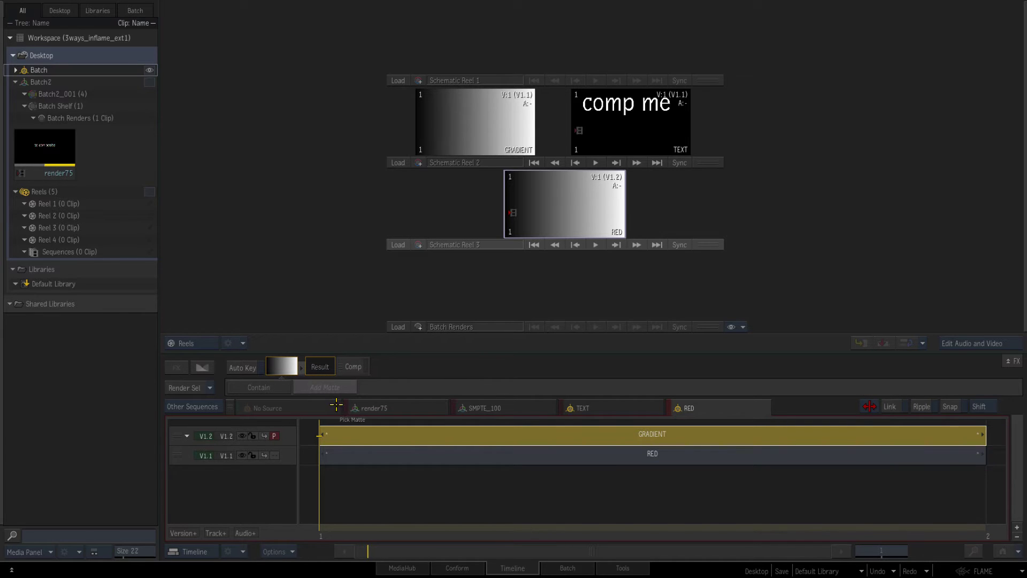
left_click(612, 107)
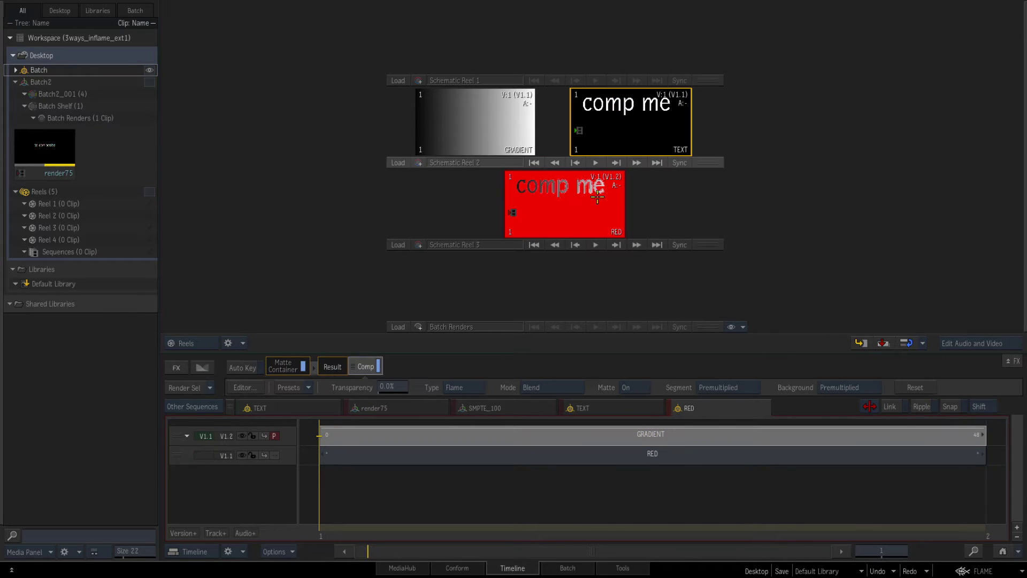
Show the RED composite in the player and set the timeline Comp effect's segment option to Unpremultiplied
mouse_move(1, 180)
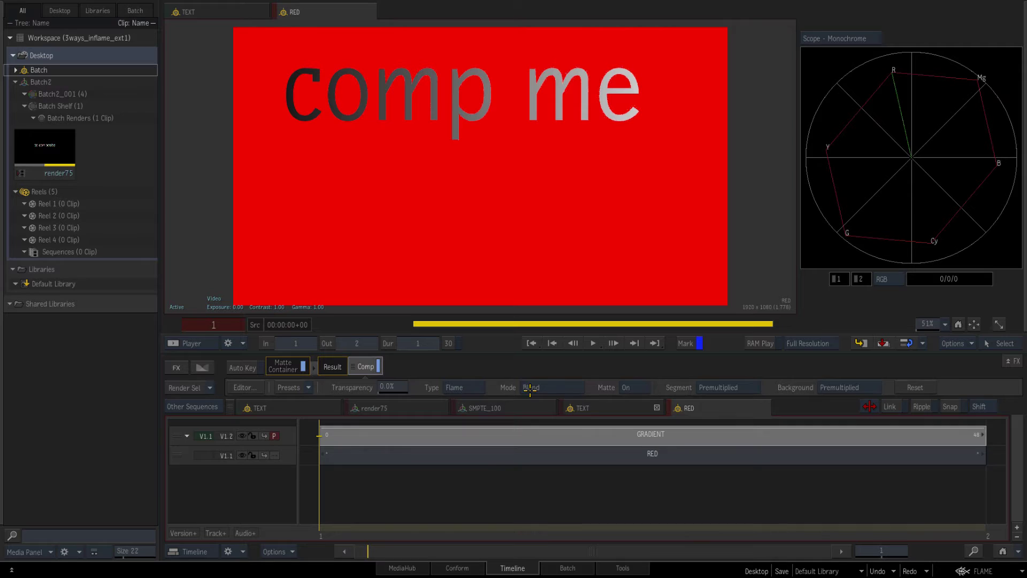
left_click(710, 387)
left_click_drag(581, 156, 490, 163)
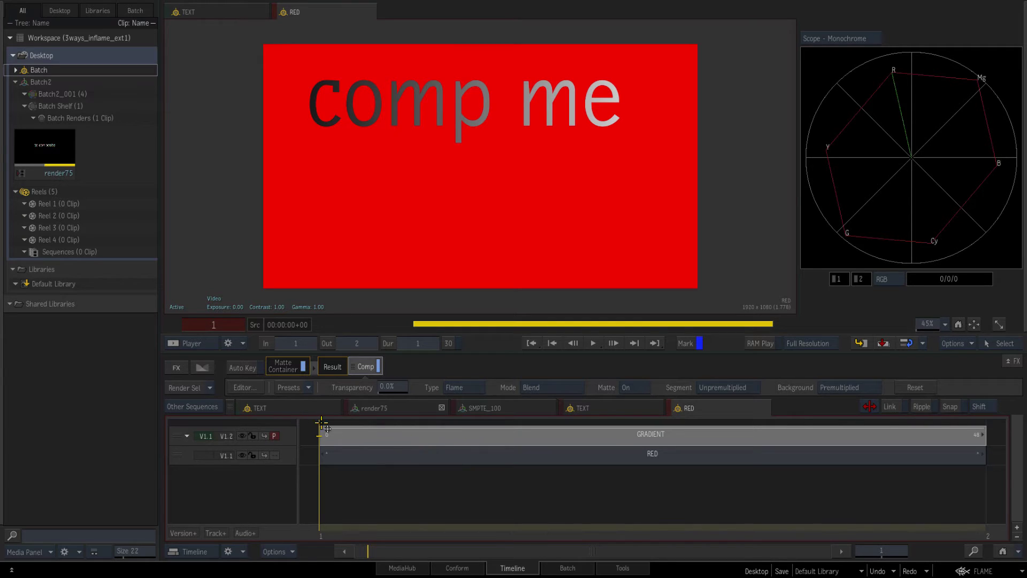
Create a Batch FX from the GRADIENT segment with Selection As Flowgraph and reposition its Comp and output nodes
left_click(176, 367)
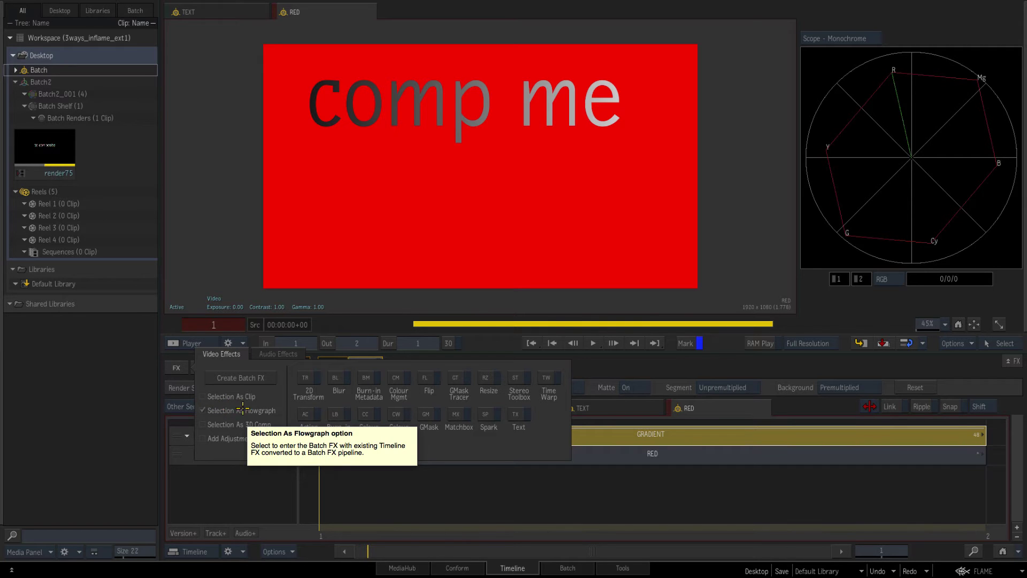
left_click(234, 378)
left_click(534, 321)
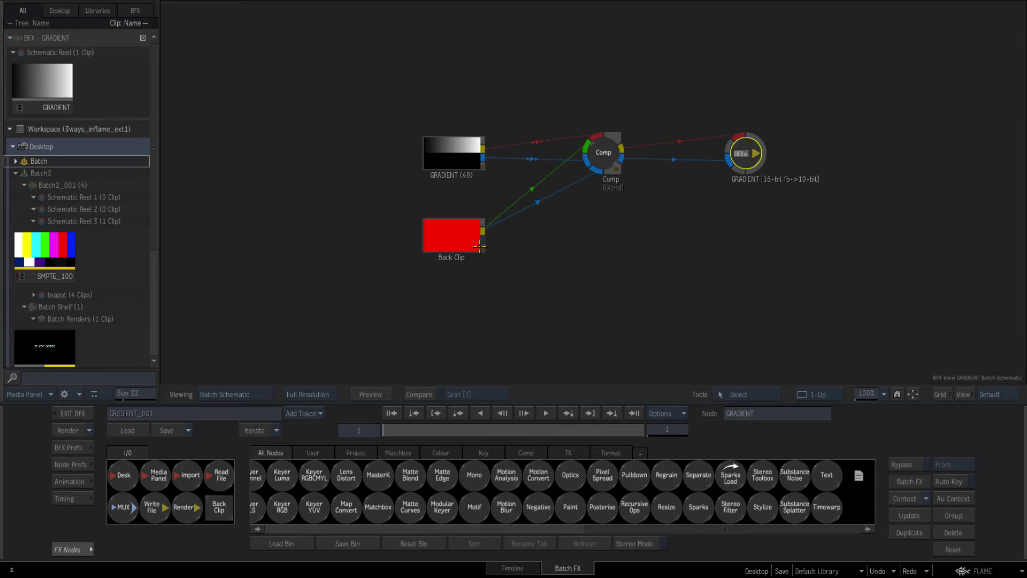
left_click_drag(605, 139, 591, 150)
left_click_drag(734, 143, 681, 162)
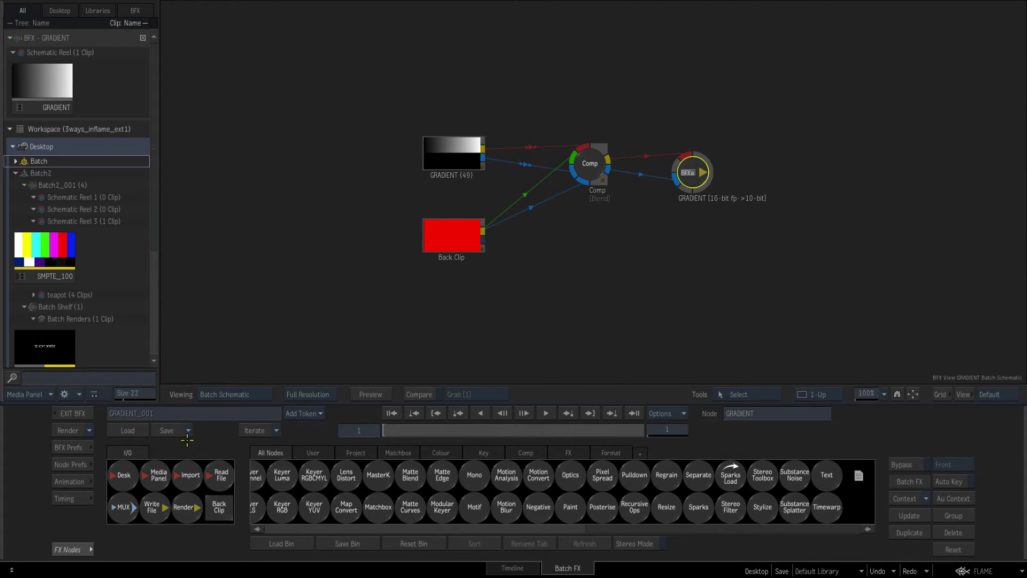
Exit the Batch FX and open the Batch schematic full width with the compositing nodes in view
left_click(89, 417)
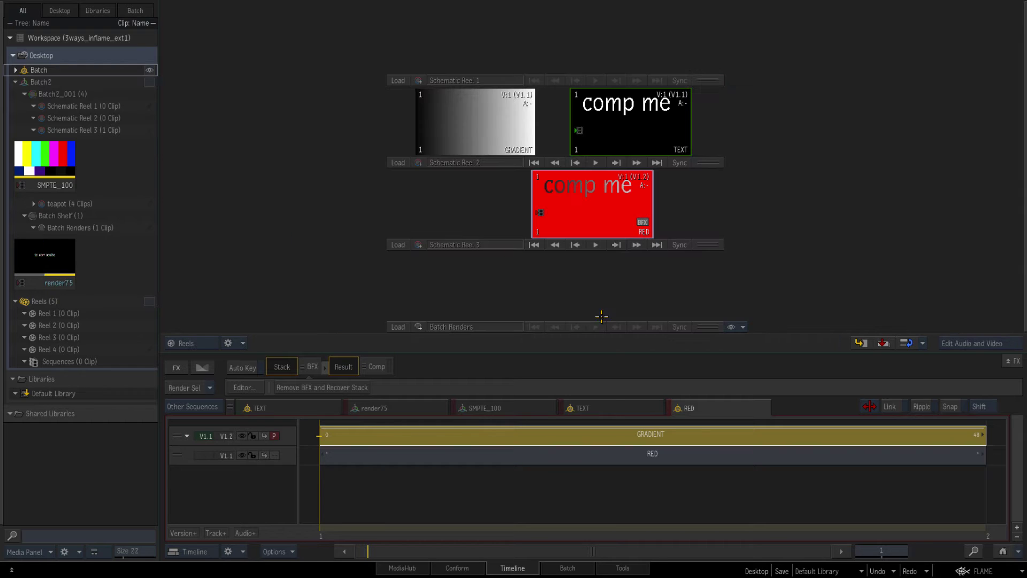
left_click(561, 567)
left_click_drag(546, 300, 528, 285)
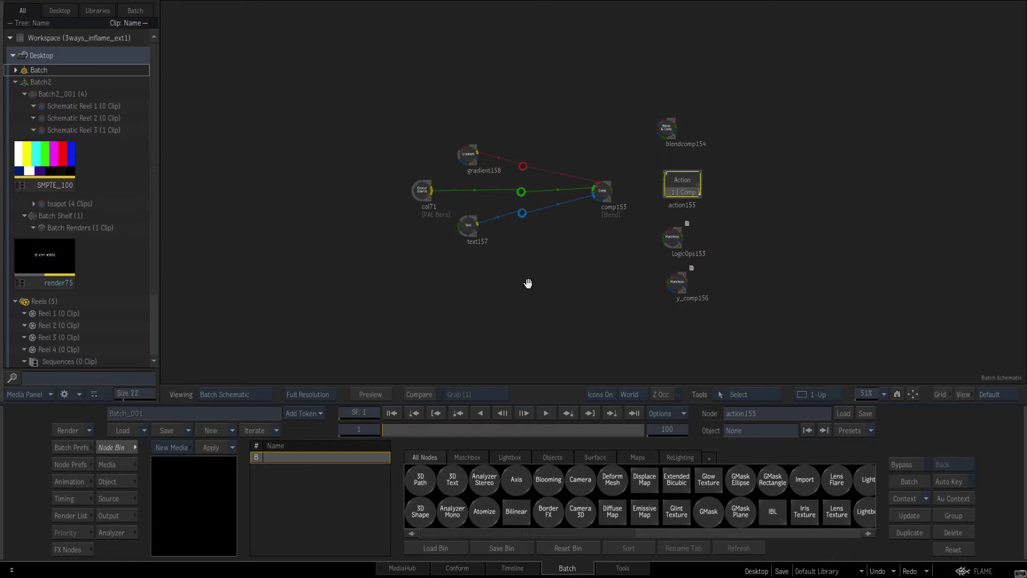
mouse_move(1, 222)
left_click_drag(378, 290, 399, 294)
left_click_drag(399, 294, 493, 276)
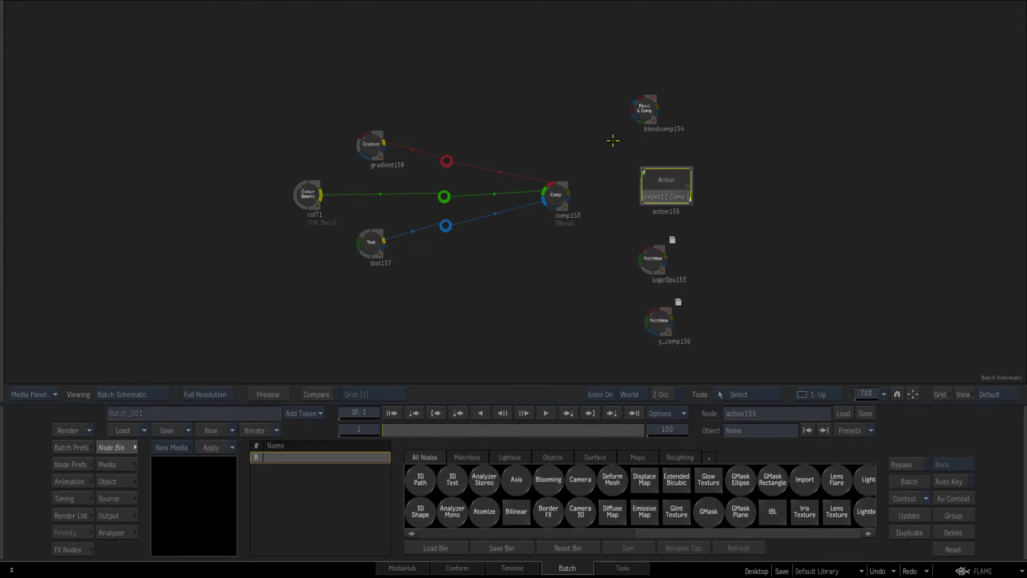
Examine the comp153 node's composite result and its available blend modes
left_click(642, 112)
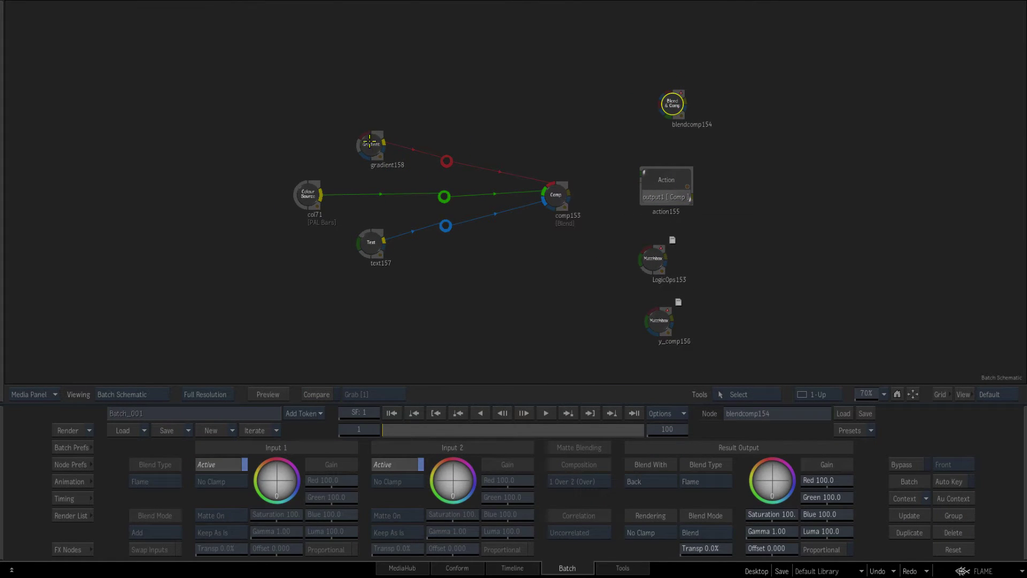
left_click_drag(370, 140, 362, 138)
mouse_move(565, 207)
left_mouse_down()
mouse_move(555, 197)
mouse_move(553, 207)
left_mouse_up()
left_click_drag(521, 172, 511, 207)
key("F4")
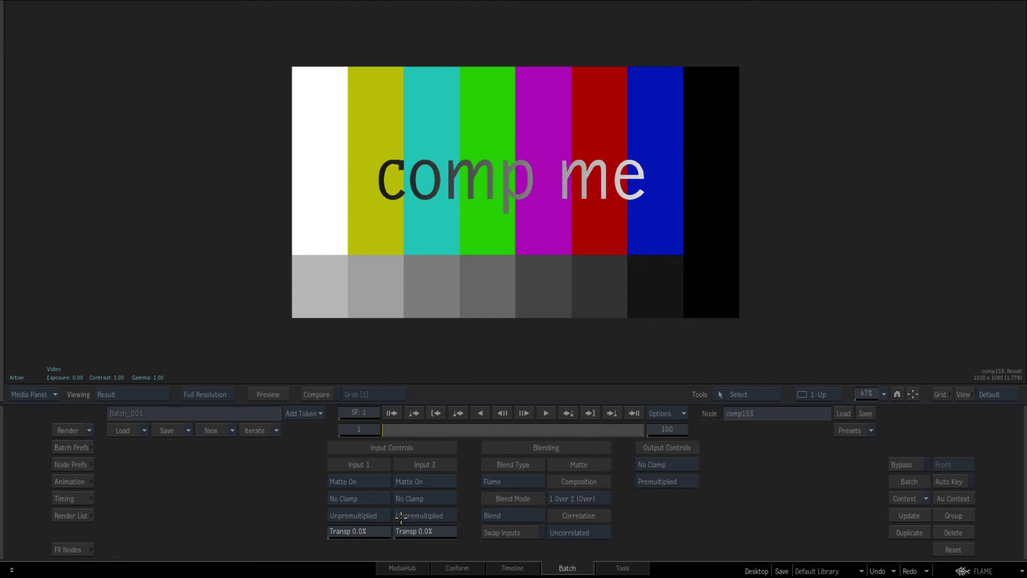
left_click(497, 515)
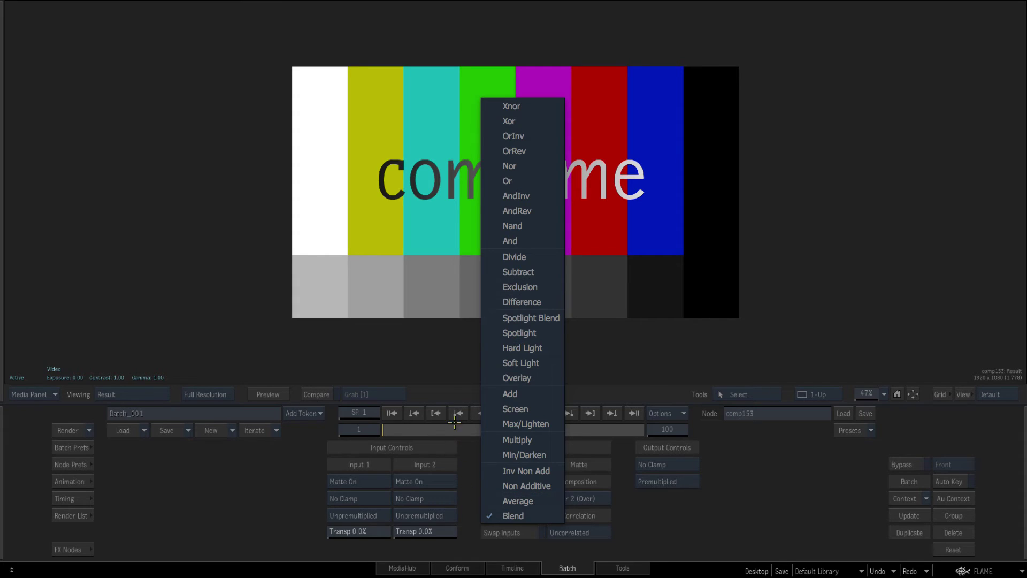
key("Escape")
key("Escape")
Replace comp153 with blendcomp154 on the gradient, colour source and text inputs, and display its result
left_click_drag(517, 203, 672, 52)
left_click_drag(664, 101, 521, 180)
key("ctrl")
key("F4")
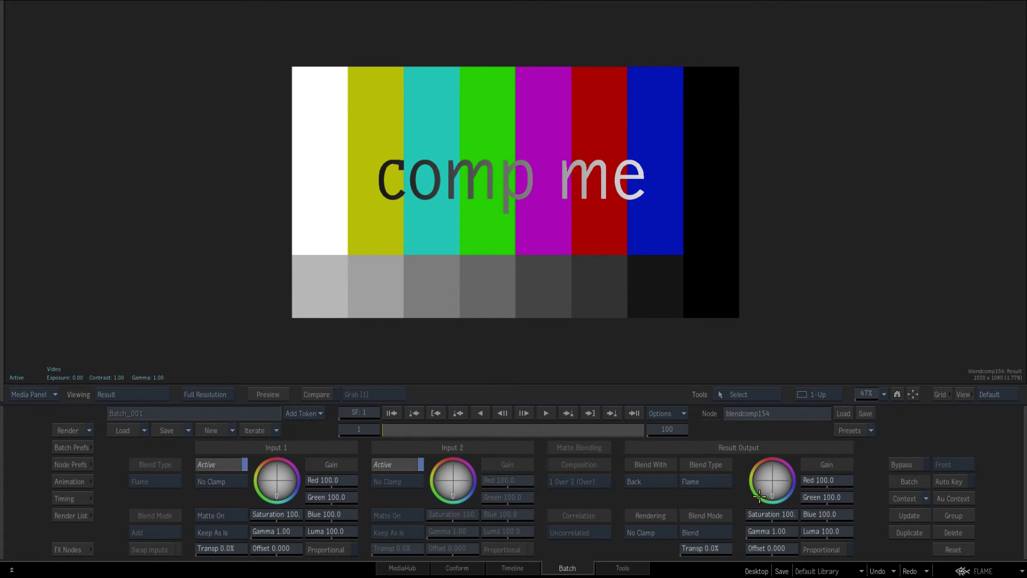
mouse_move(1, 467)
Disconnect blendcomp154 and feed action155 with a media input of gradient158 and matte text157, using col71 as background
left_click_drag(670, 56, 670, 55)
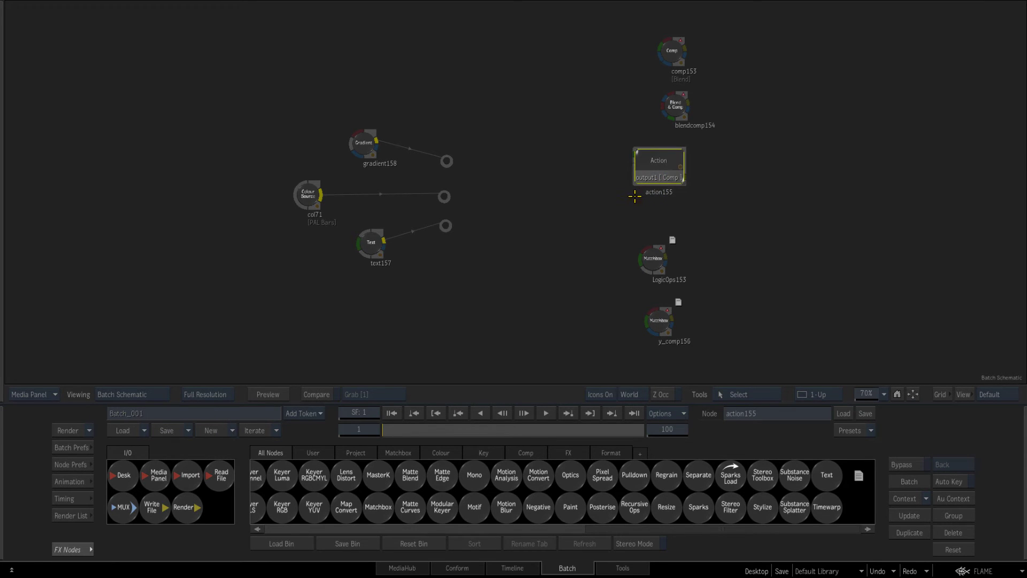
key("n")
left_click(622, 198)
left_click_drag(623, 198, 500, 203)
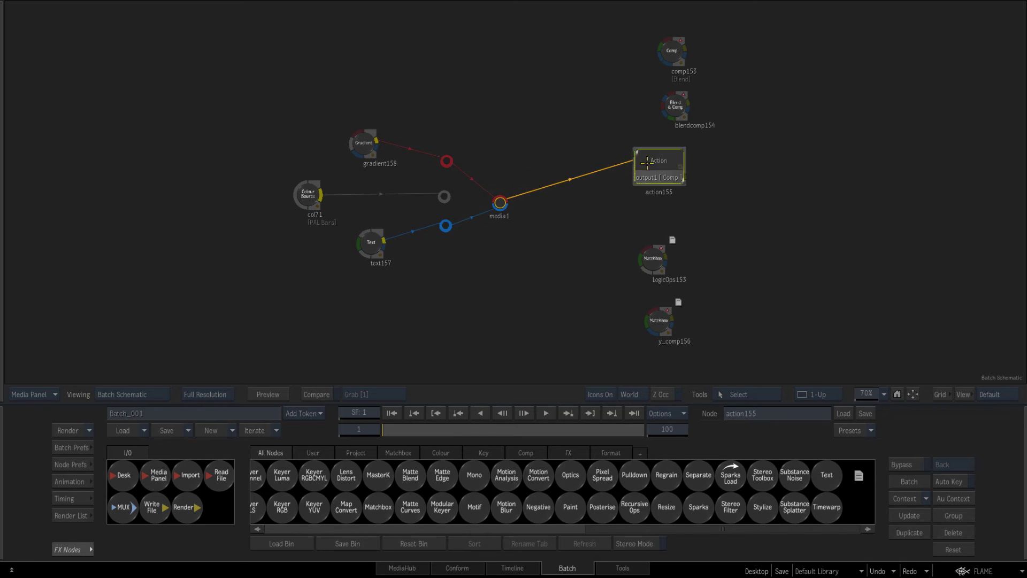
left_click_drag(648, 163, 603, 198)
double_click(602, 197)
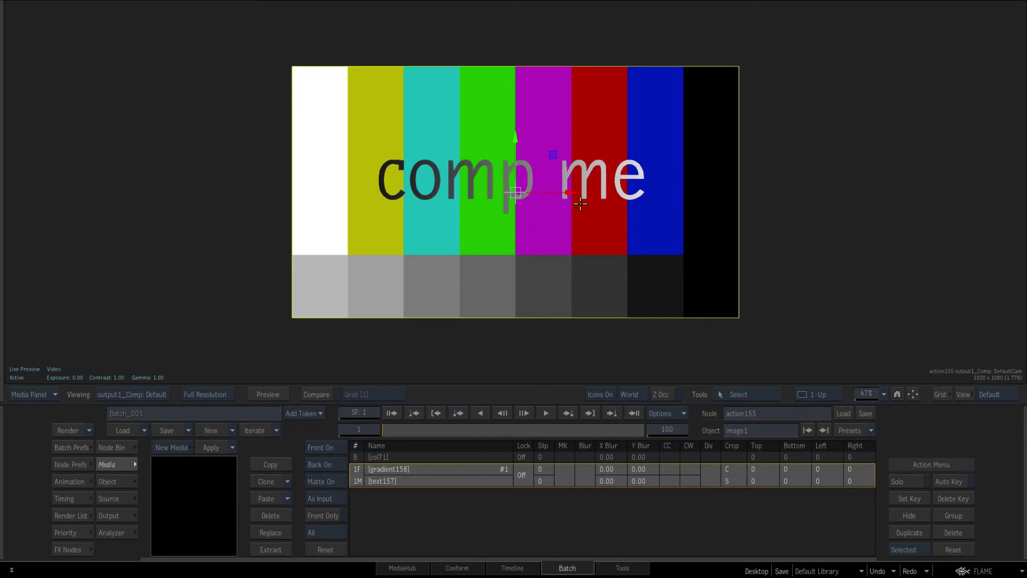
Open the image1 surface settings in the Action schematic and review its blend modes, keeping Blend
key("Escape")
key("grave")
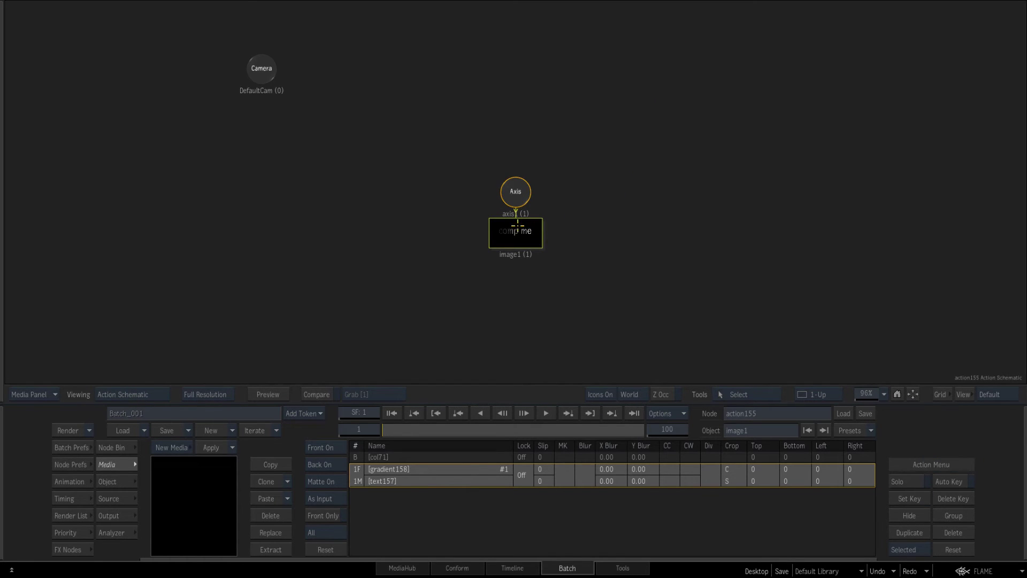
double_click(519, 233)
key("F4")
left_click(583, 481)
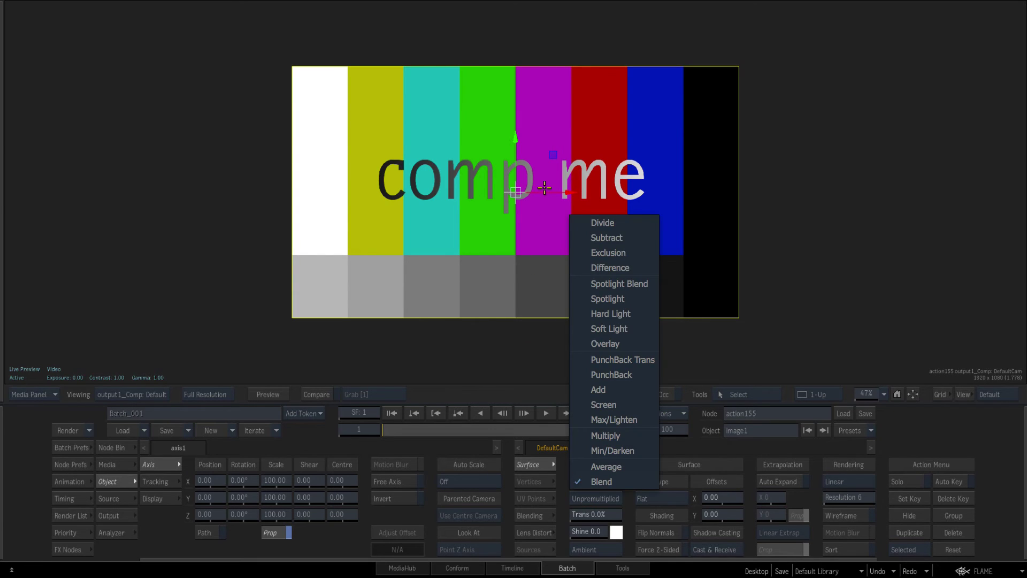
left_click(592, 482)
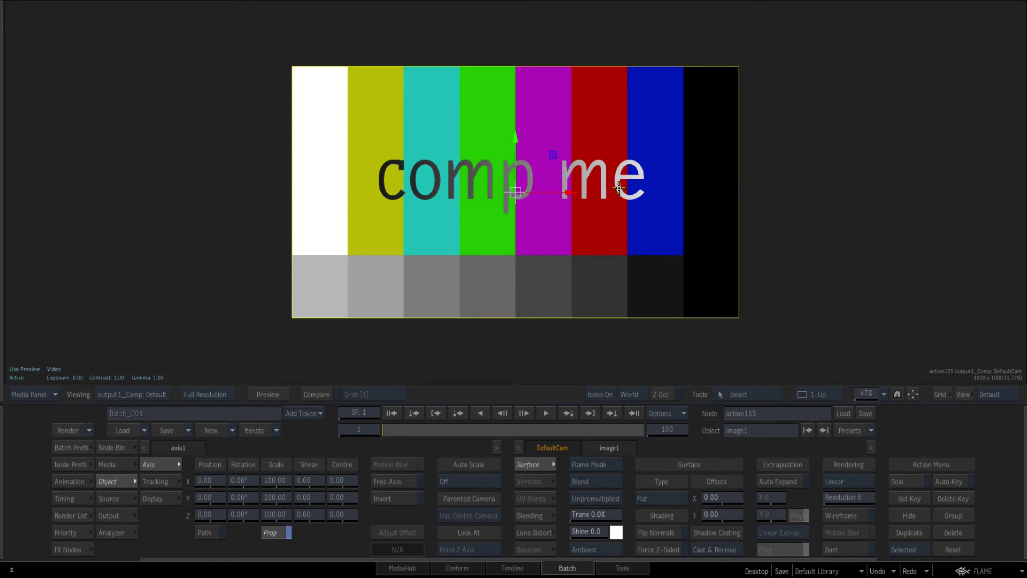
Return to the Batch schematic and delete the action155 node along with its media input
key("Escape")
key("grave")
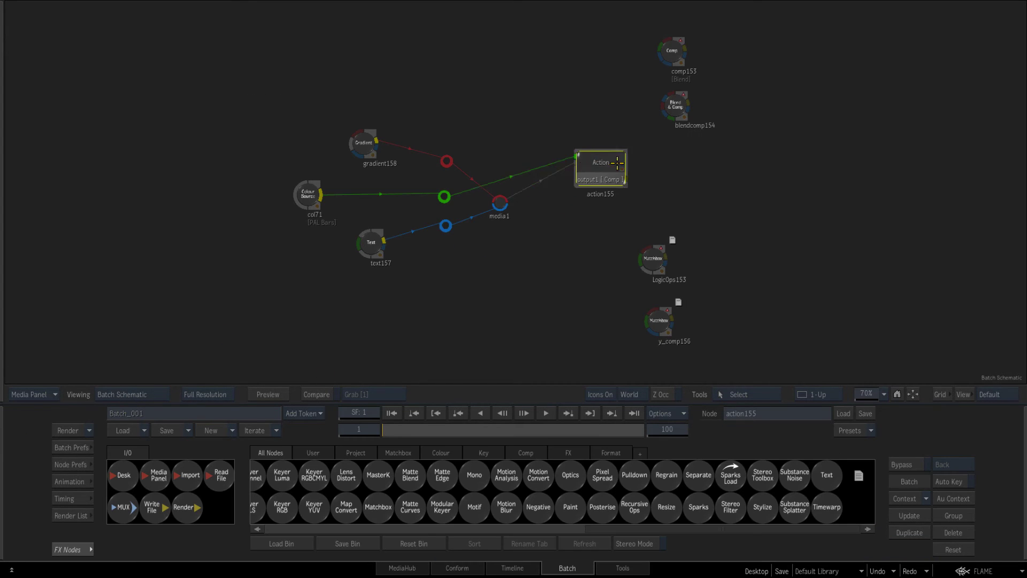
left_click_drag(617, 162, 558, 562)
Open the LogicOps153 Matchbox settings and examine its available blend operations
left_click_drag(613, 250, 609, 219)
mouse_move(649, 229)
left_mouse_down()
mouse_move(666, 209)
mouse_move(650, 214)
left_mouse_up()
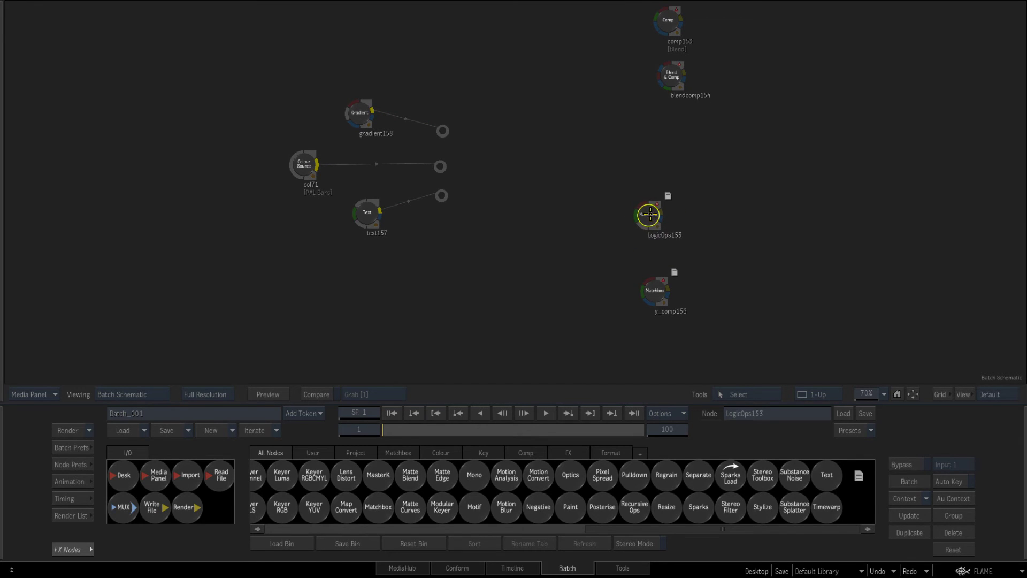
left_click(650, 214)
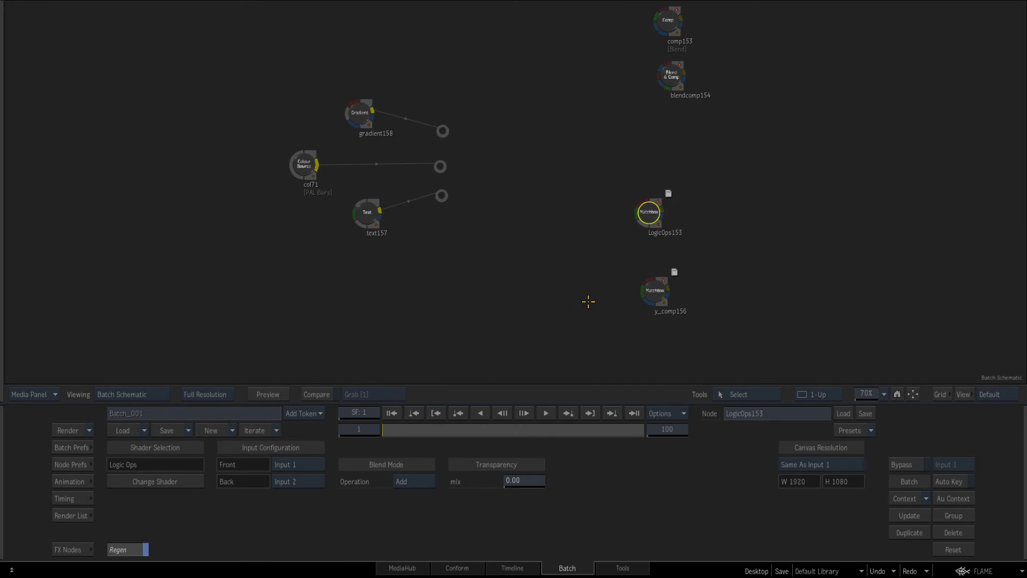
left_click(399, 484)
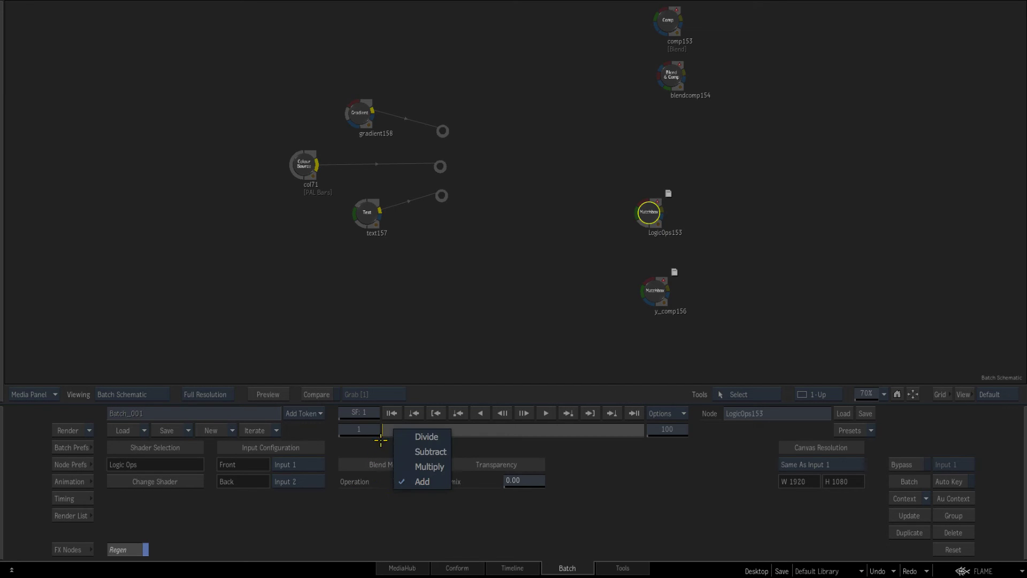
left_click(440, 314)
left_click(417, 480)
left_click(352, 437)
mouse_move(423, 577)
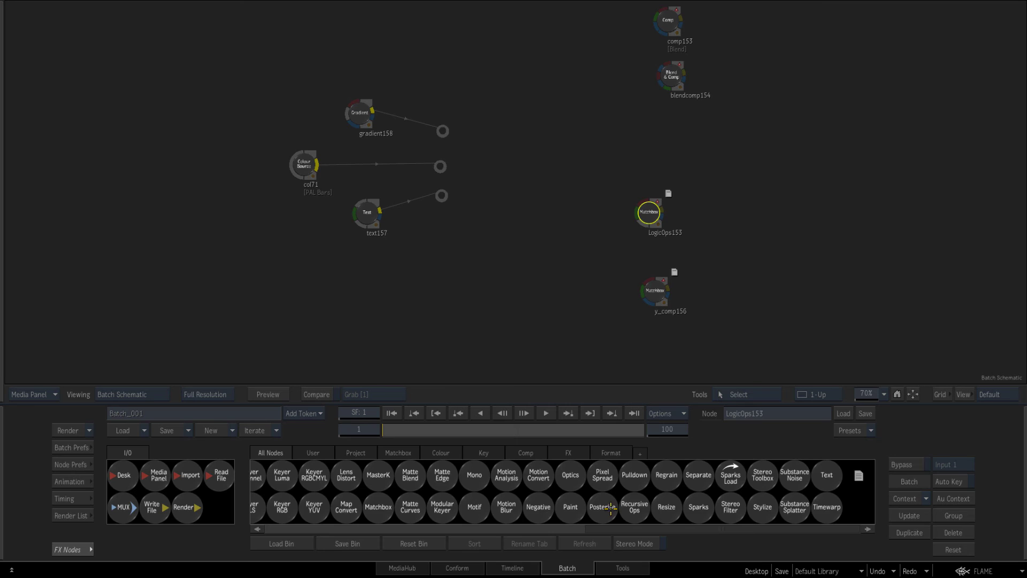
Add a Paint node near text157, check its paint controls on the blank canvas and return to the schematic
key("p")
left_click_drag(574, 503, 465, 263)
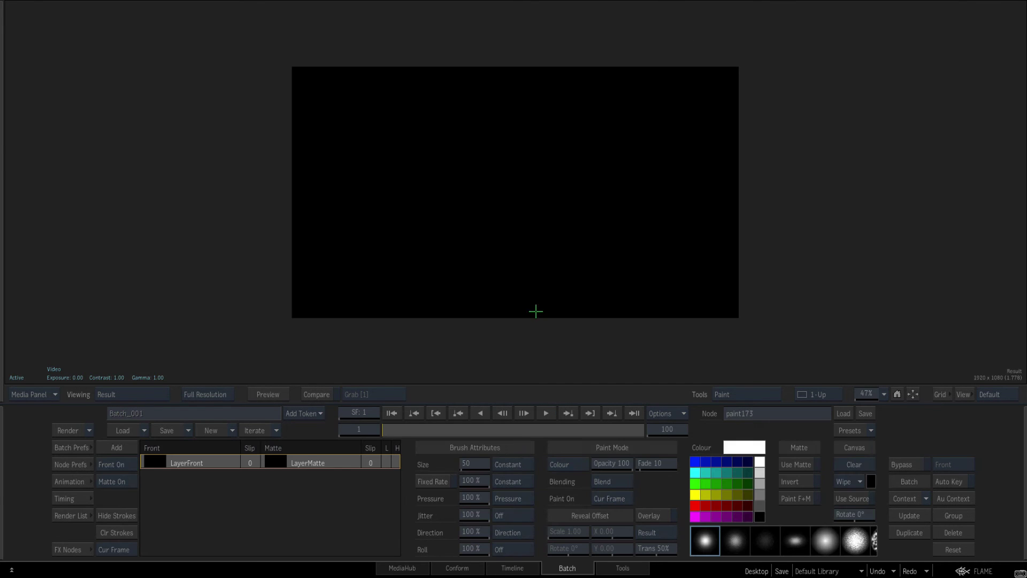
left_click_drag(469, 212, 505, 196)
mouse_move(582, 149)
left_mouse_down()
mouse_move(588, 179)
mouse_move(482, 214)
mouse_move(602, 217)
mouse_move(562, 263)
left_mouse_up()
key("Escape")
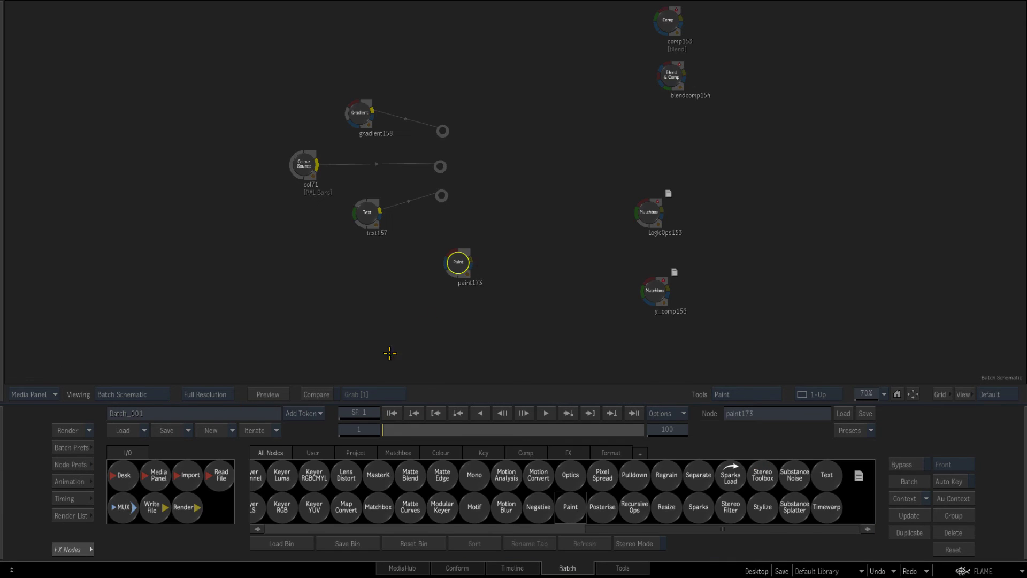
Connect text157 and paint173 to the two inputs of LogicOps153 and open its settings
double_click(366, 214)
key("Escape")
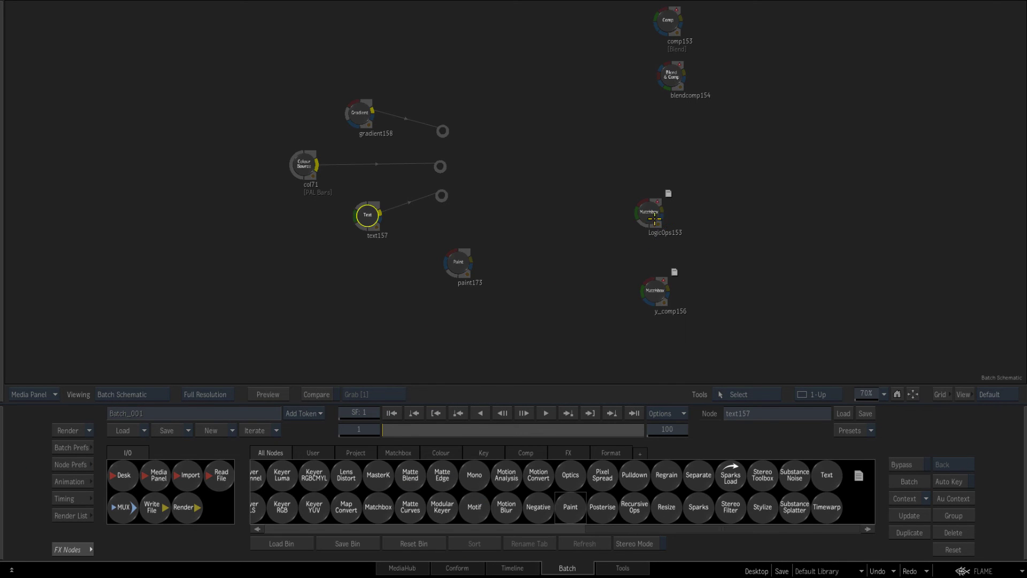
mouse_move(655, 219)
left_mouse_down()
mouse_move(409, 229)
mouse_move(561, 239)
mouse_move(495, 259)
mouse_move(555, 271)
left_mouse_up()
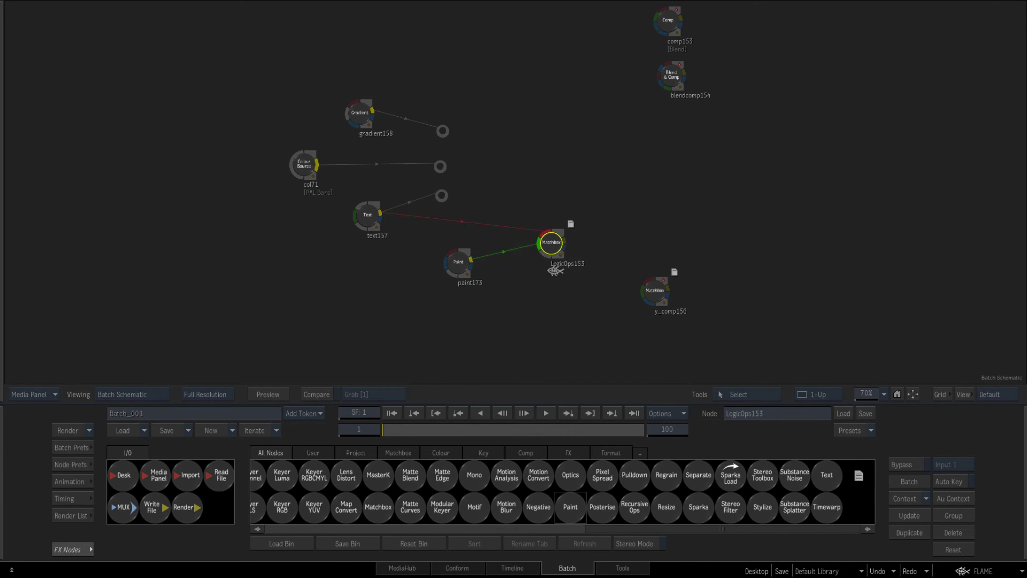
double_click(556, 270)
Preview the Multiply, Subtract and Divide operations on LogicOps153, then restore its operation to Add
left_click(401, 482)
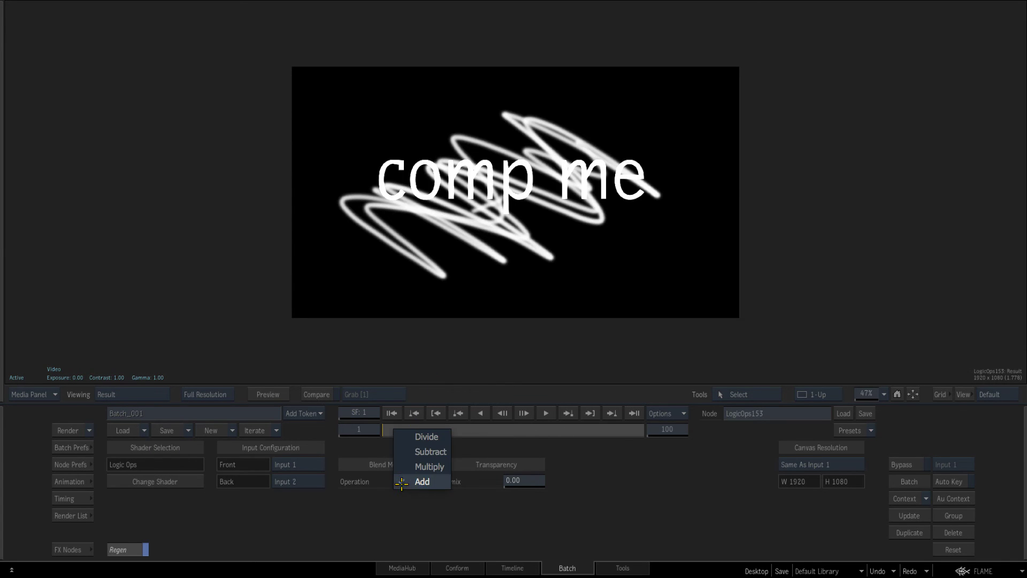
left_click(406, 468)
left_click(407, 482)
left_click(409, 467)
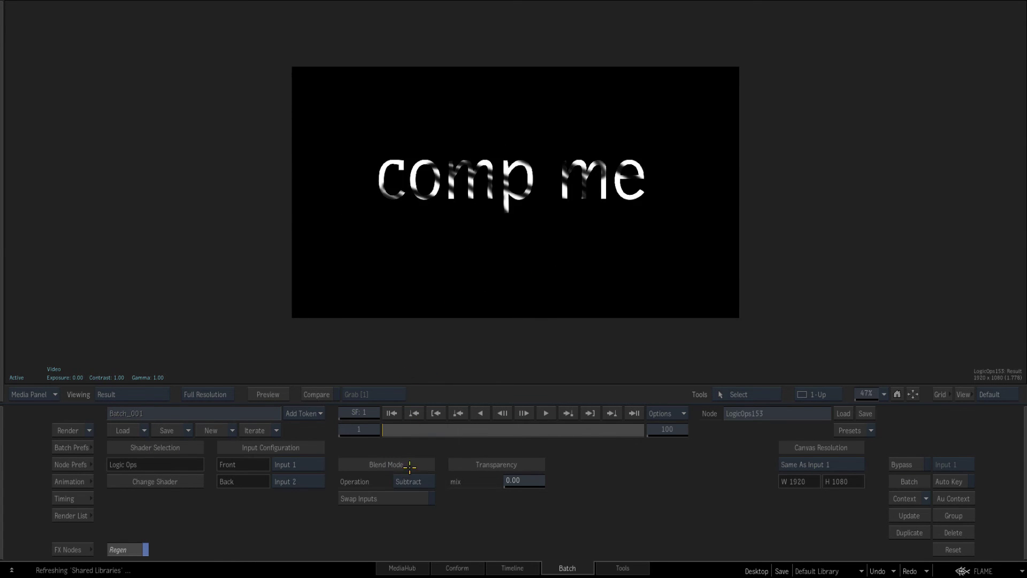
left_click(408, 482)
left_click(410, 465)
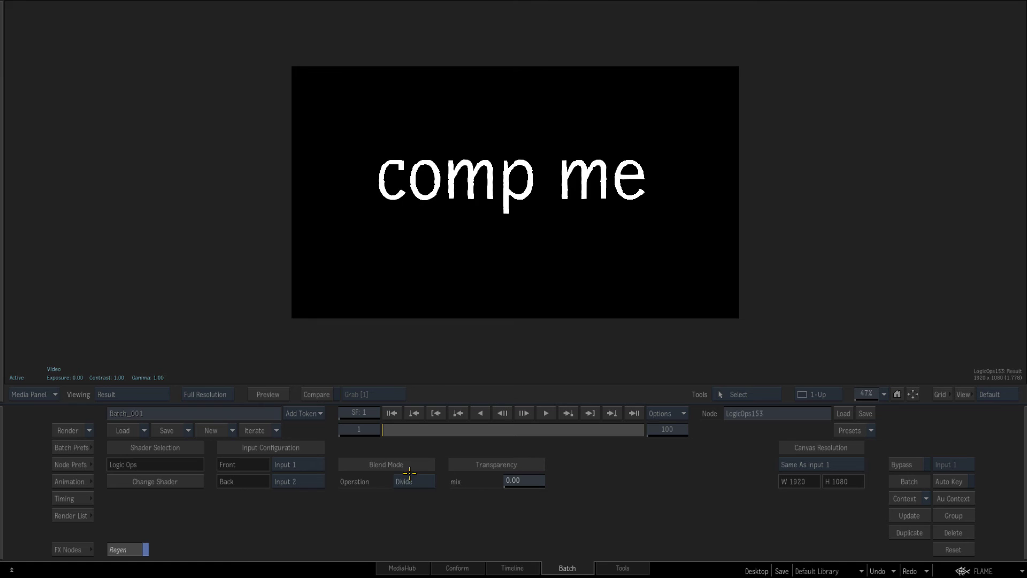
left_click(408, 481)
left_click(413, 526)
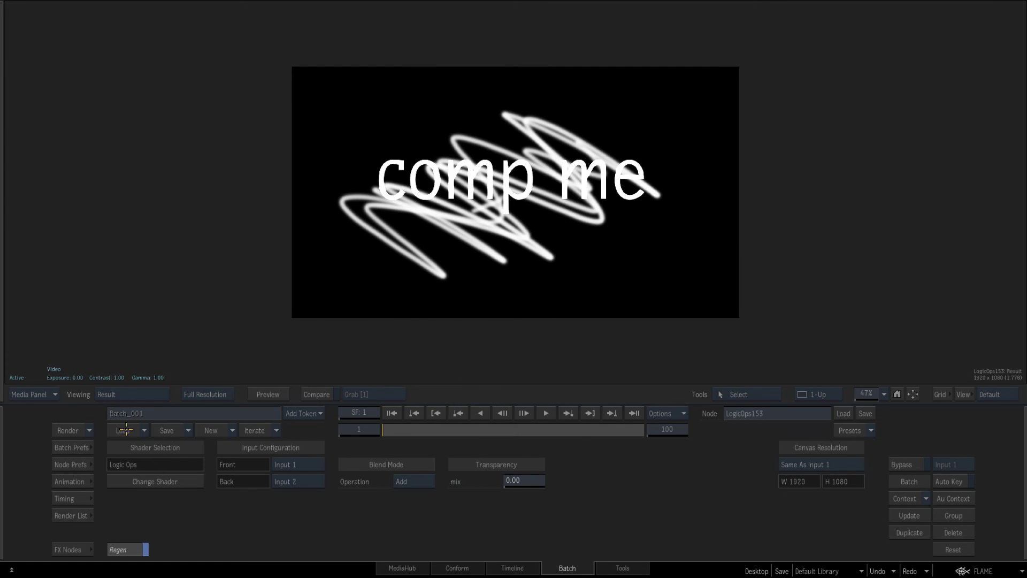
Return to the Batch schematic, disconnect LogicOps153 from the text and paint nodes, and place it below blendcomp154
key("Escape")
mouse_move(669, 21)
left_mouse_down()
mouse_move(681, 25)
mouse_move(680, 11)
mouse_move(678, 25)
left_mouse_up()
left_click_drag(566, 225, 677, 154)
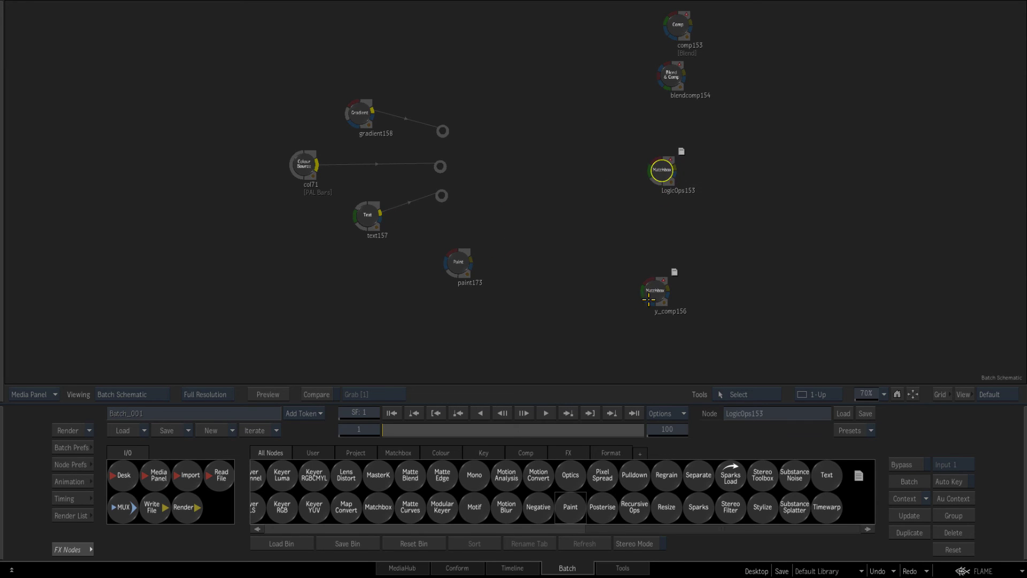
Open the y_comp156 Matchbox settings and review its colourspace options, keeping Rec 709
double_click(656, 290)
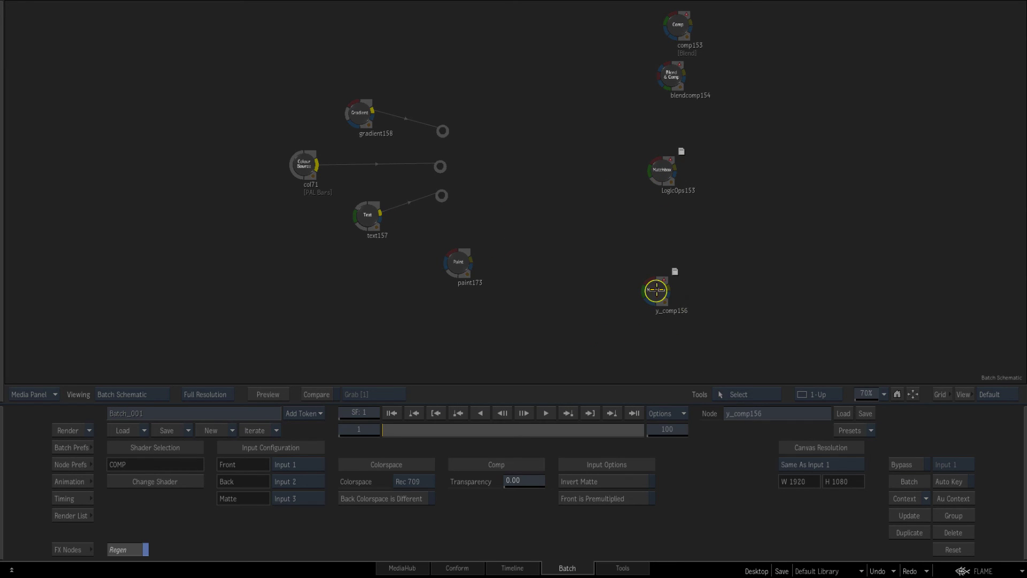
left_click_drag(655, 290, 659, 277)
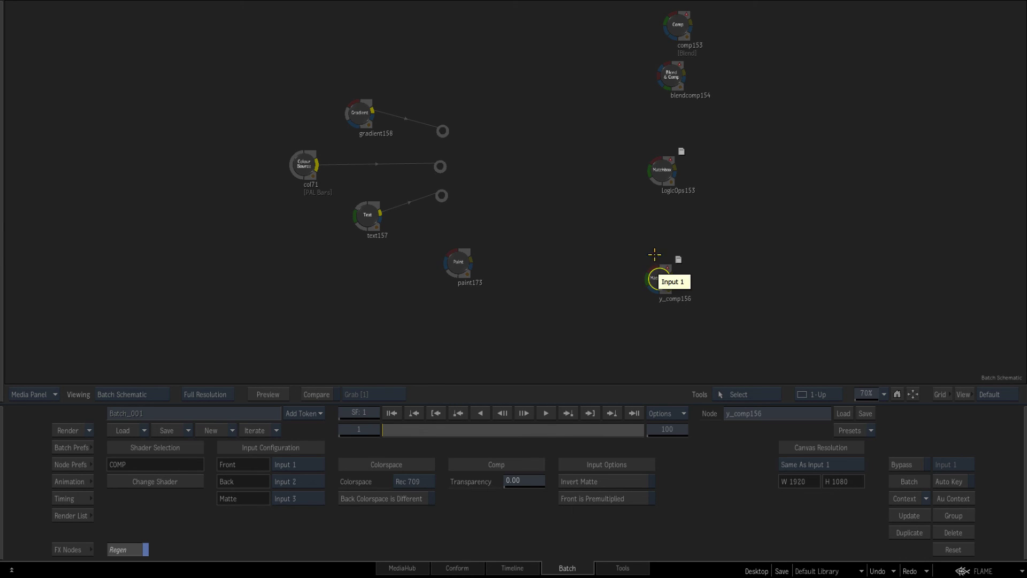
mouse_move(657, 276)
left_mouse_down()
mouse_move(674, 271)
mouse_move(663, 273)
left_mouse_up()
left_click(401, 482)
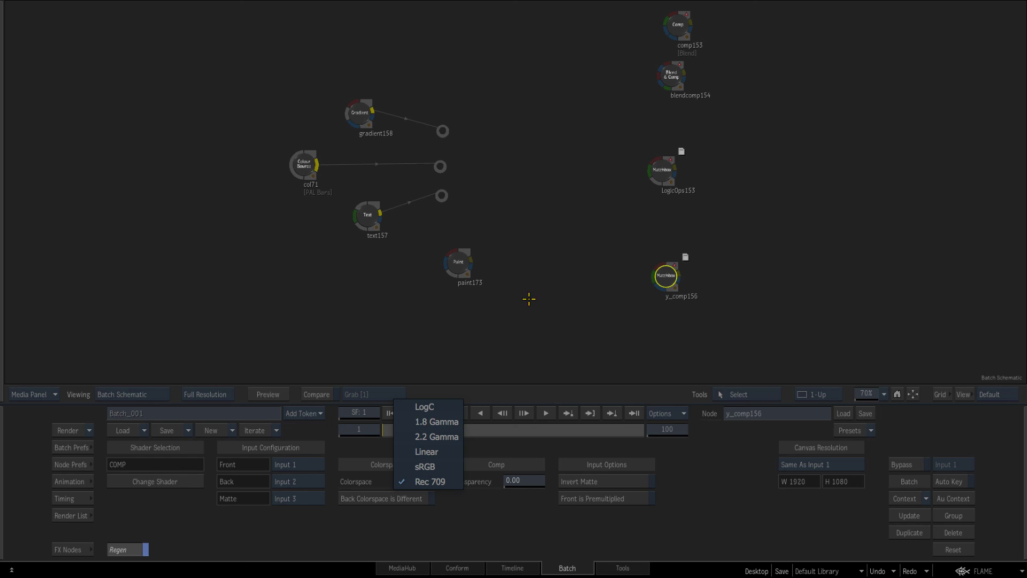
left_click(328, 336)
Connect gradient158, col71 and text157 to y_comp156 as front, back and matte, and compare its result with the inputs
left_click_drag(663, 277, 575, 184)
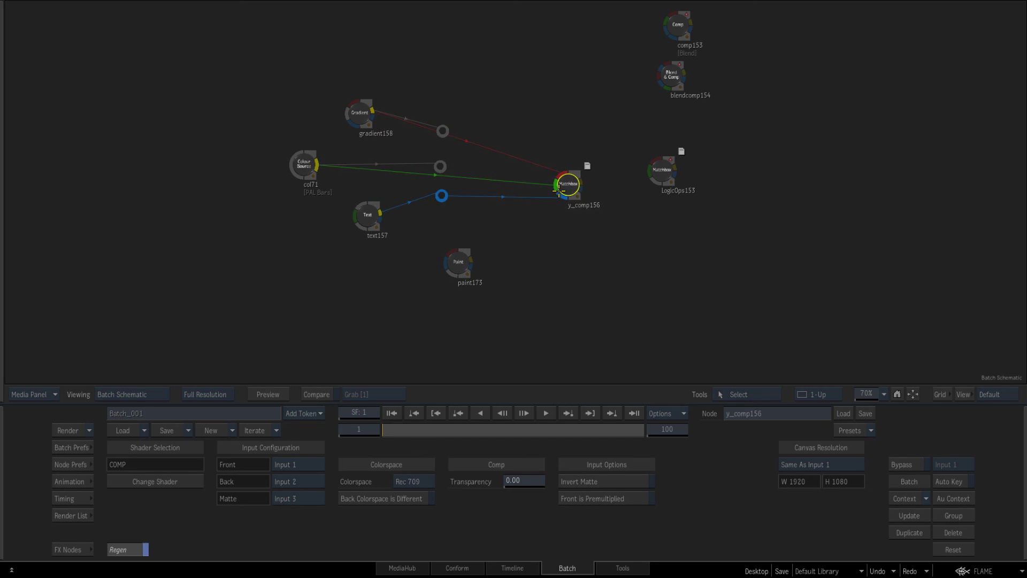
key("F4")
key("F2")
key("F4")
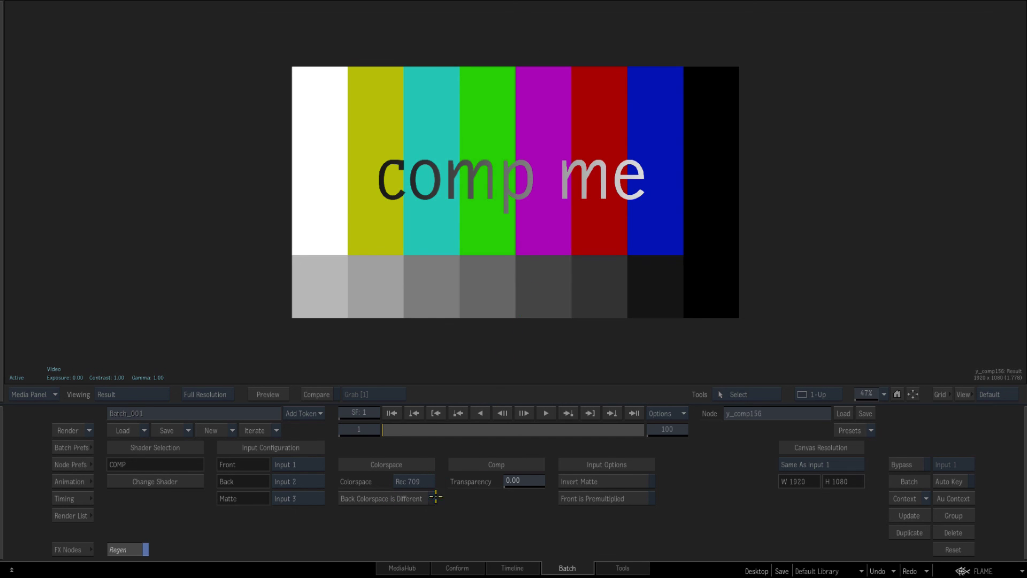
key("F1")
key("F4")
key("F2")
key("F4")
Toggle Front is Premultiplied on and off for y_comp156, check the colourspace setting and return to the schematic
left_click(573, 502)
left_click(573, 500)
left_click(407, 484)
key("Escape")
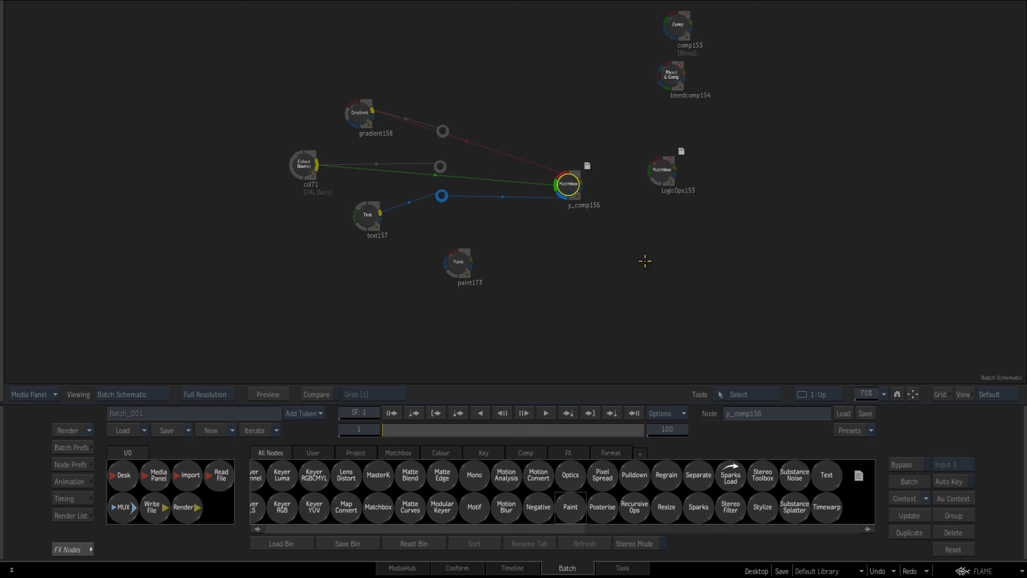
Reposition y_comp156 and LogicOps153 in the schematic so they sit level beside each other
left_click_drag(727, 248, 650, 213)
mouse_move(559, 149)
left_mouse_down()
mouse_move(528, 153)
mouse_move(557, 163)
left_mouse_up()
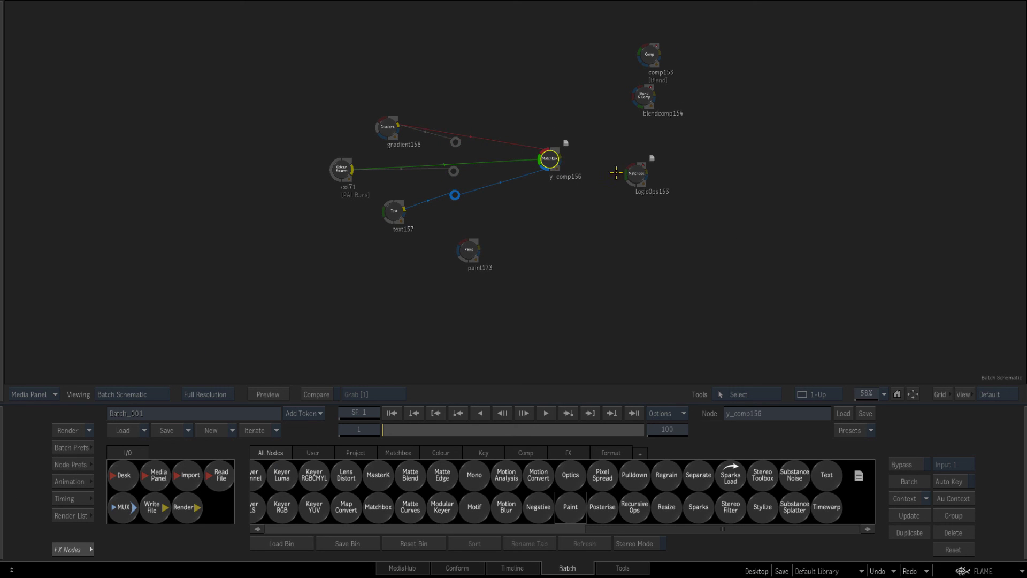
mouse_move(634, 174)
left_mouse_down()
mouse_move(646, 181)
mouse_move(640, 160)
mouse_move(629, 163)
left_mouse_up()
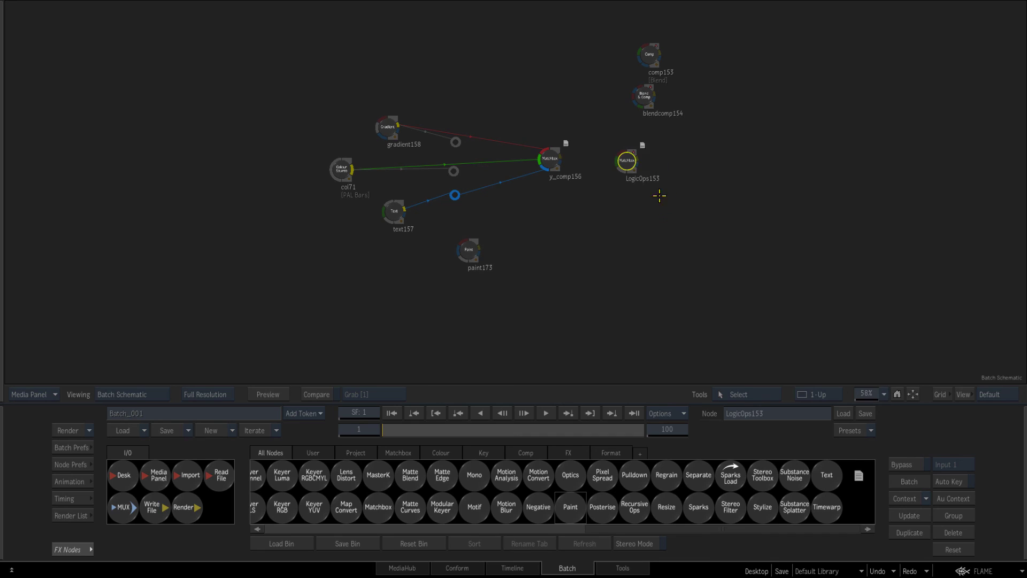